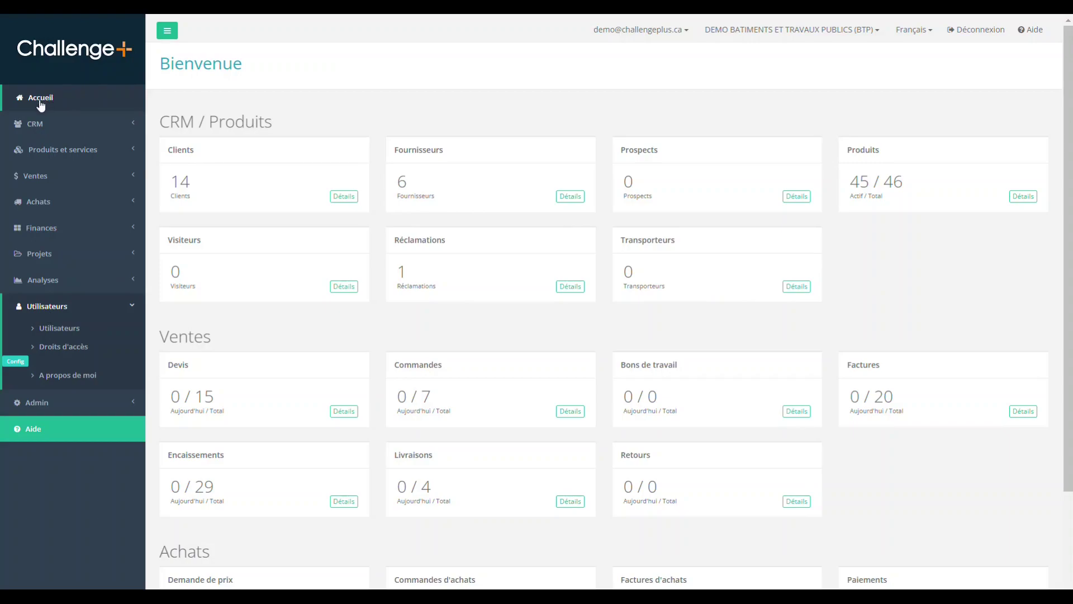
# Open the record of the user whose function is INGENIEUR GENIE CIVIL and review its general information
pyautogui.click(53, 307)
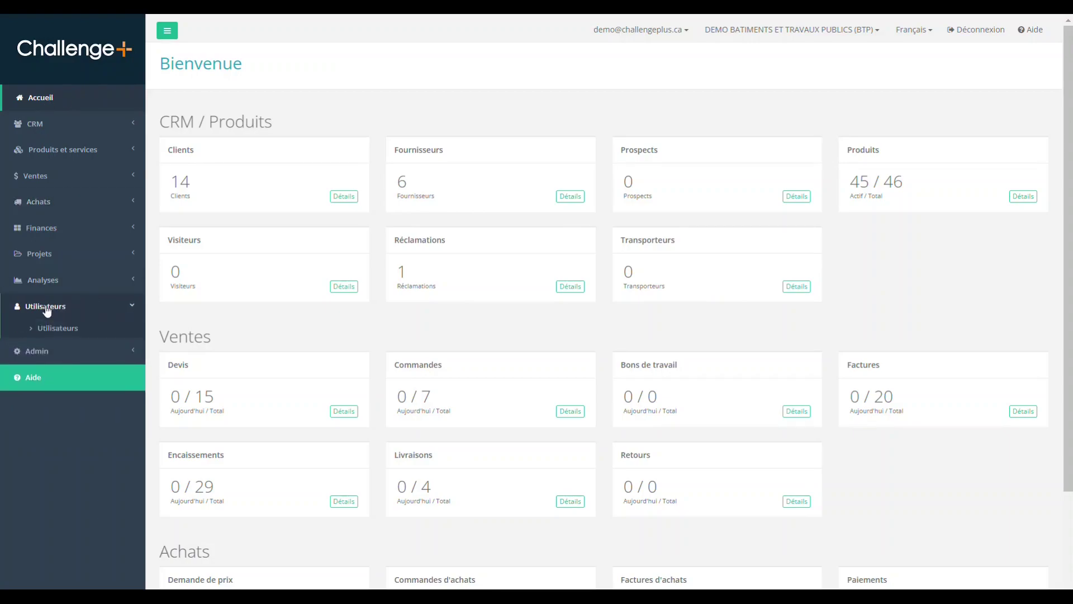
pyautogui.click(52, 306)
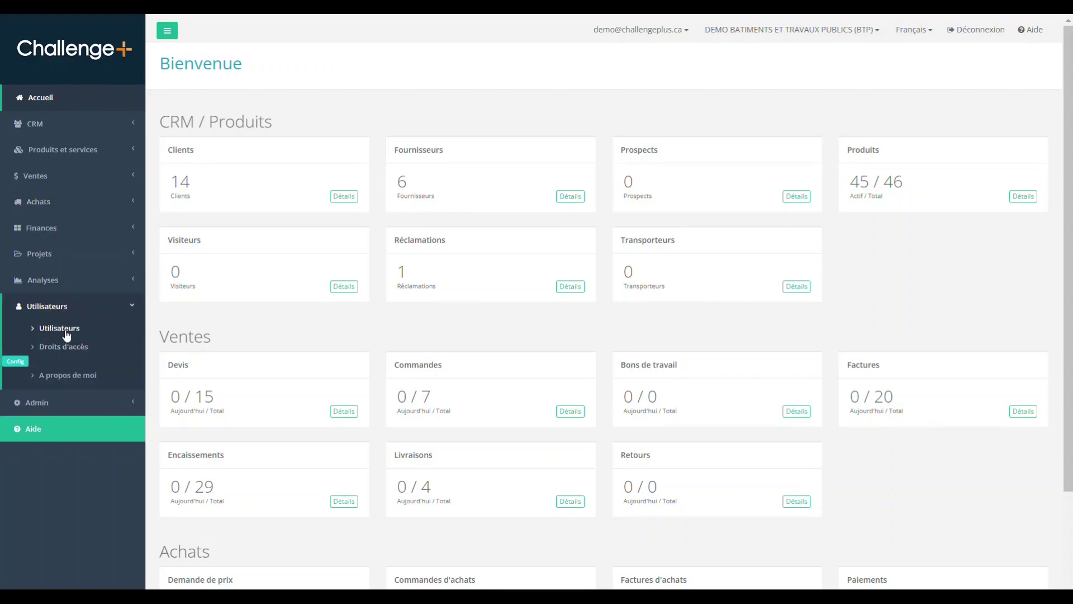
pyautogui.click(61, 329)
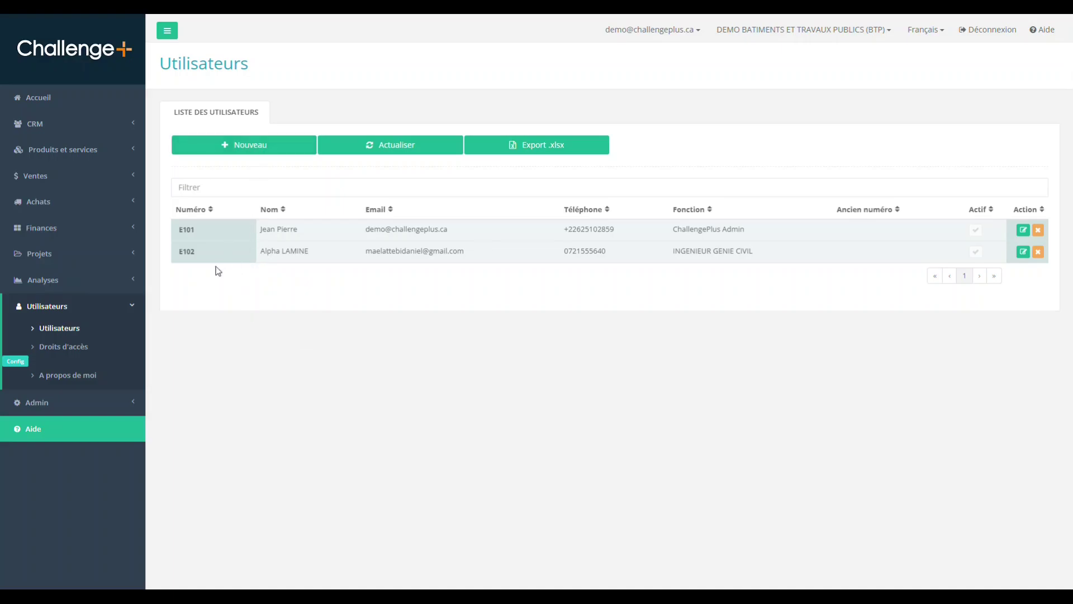
pyautogui.click(186, 252)
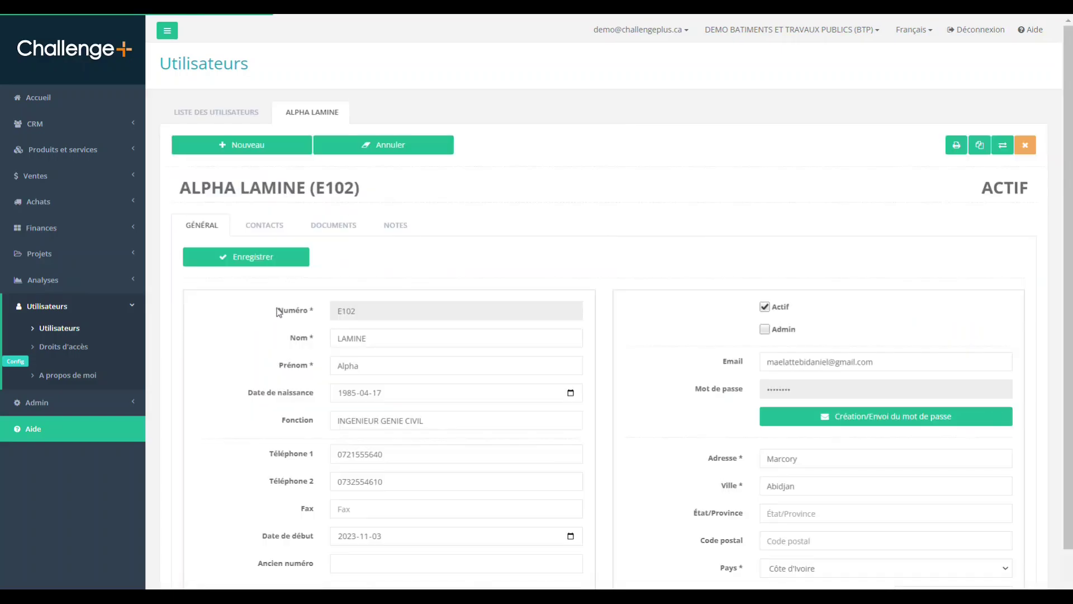
pyautogui.scroll(-1, 391, 231)
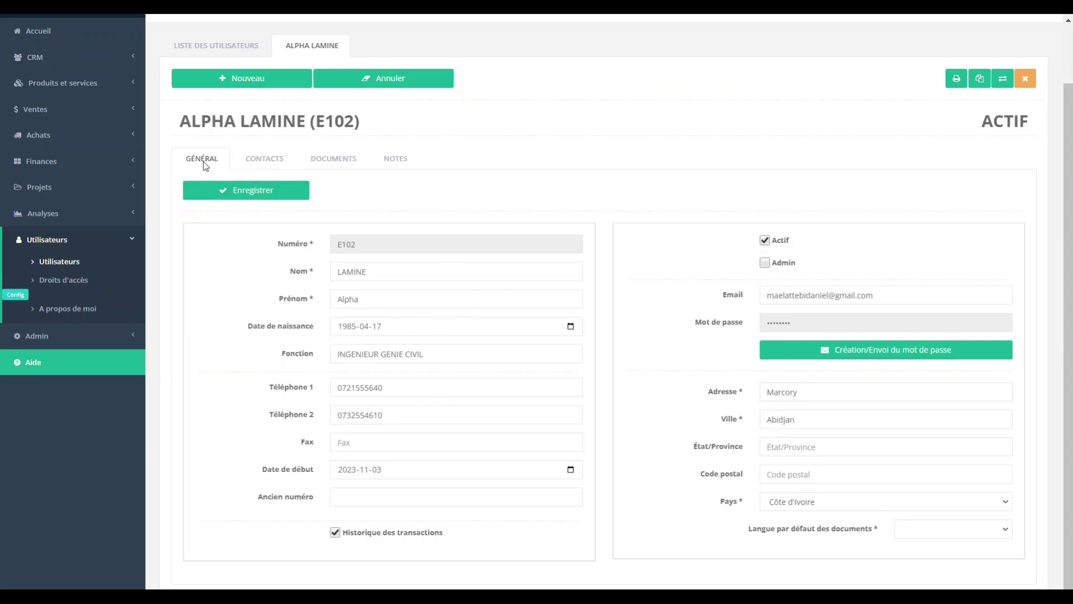
# In the user's contacts, load the contact with the link FEMME, select its phone number and save the contact
pyautogui.click(266, 163)
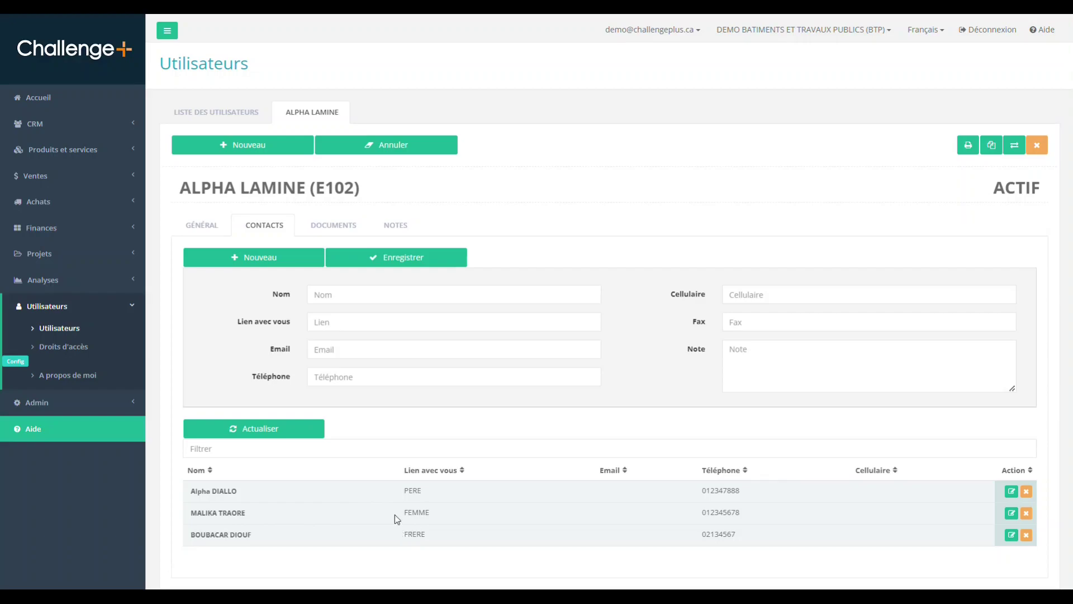
pyautogui.click(226, 518)
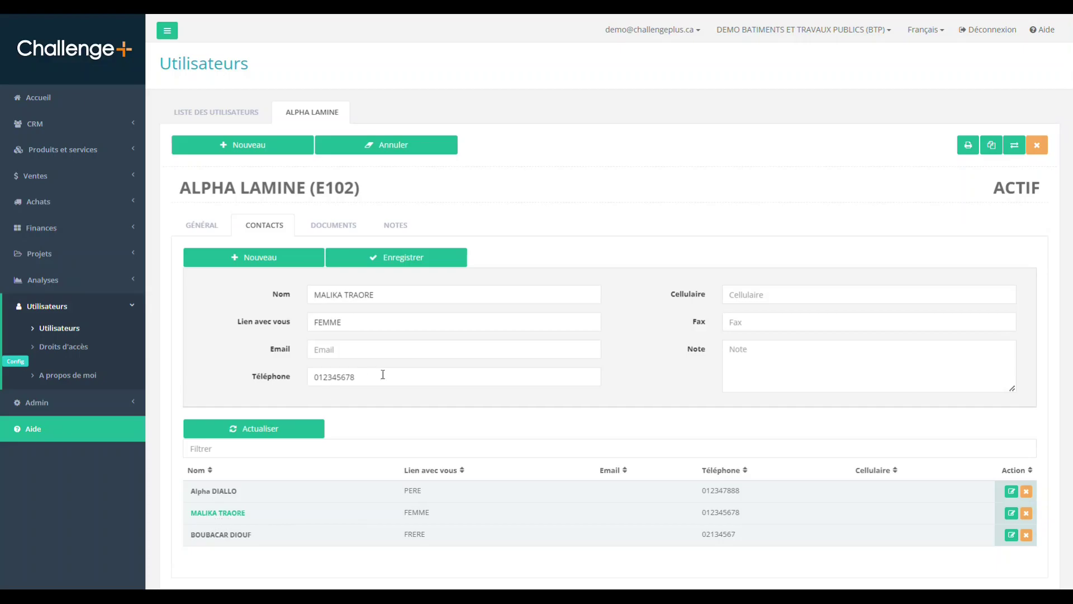
pyautogui.moveTo(388, 376); pyautogui.dragTo(287, 386)
pyautogui.click(383, 259)
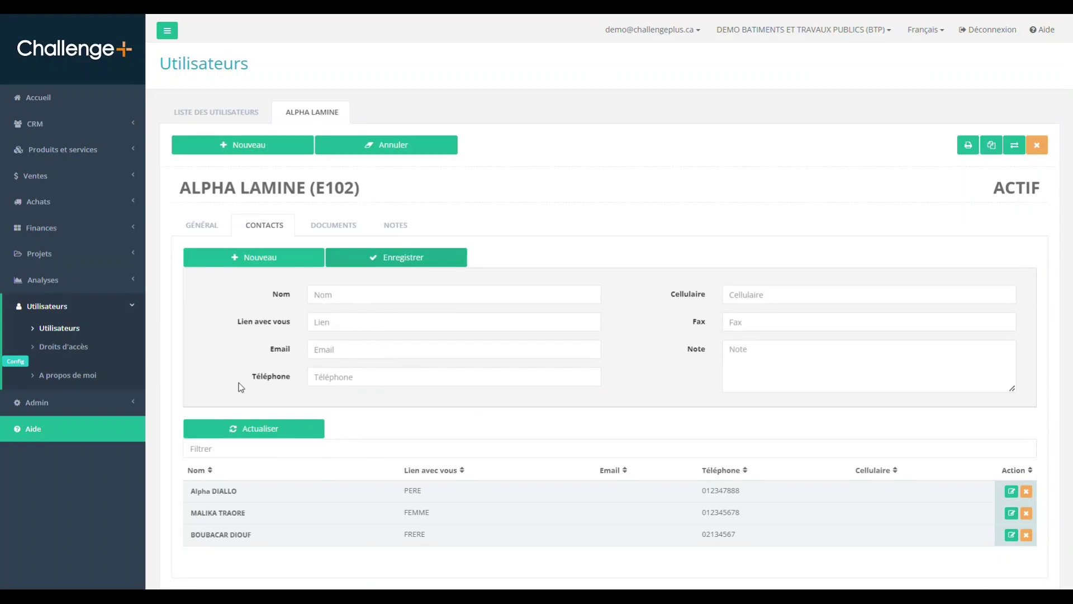
# Review the user's attached documents and notes, and go back to the contacts
pyautogui.click(335, 229)
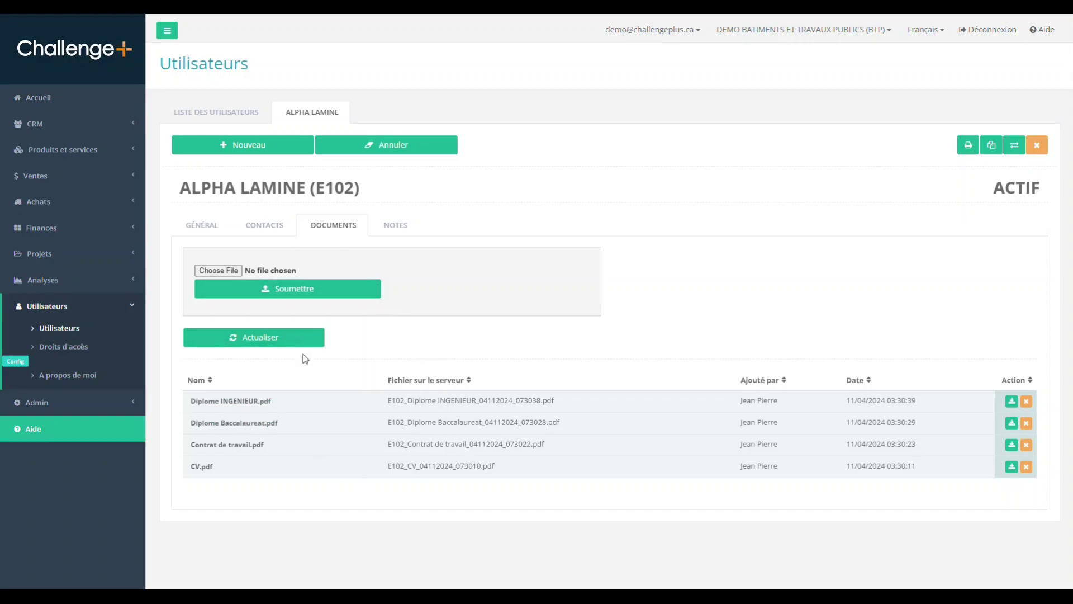
pyautogui.click(395, 228)
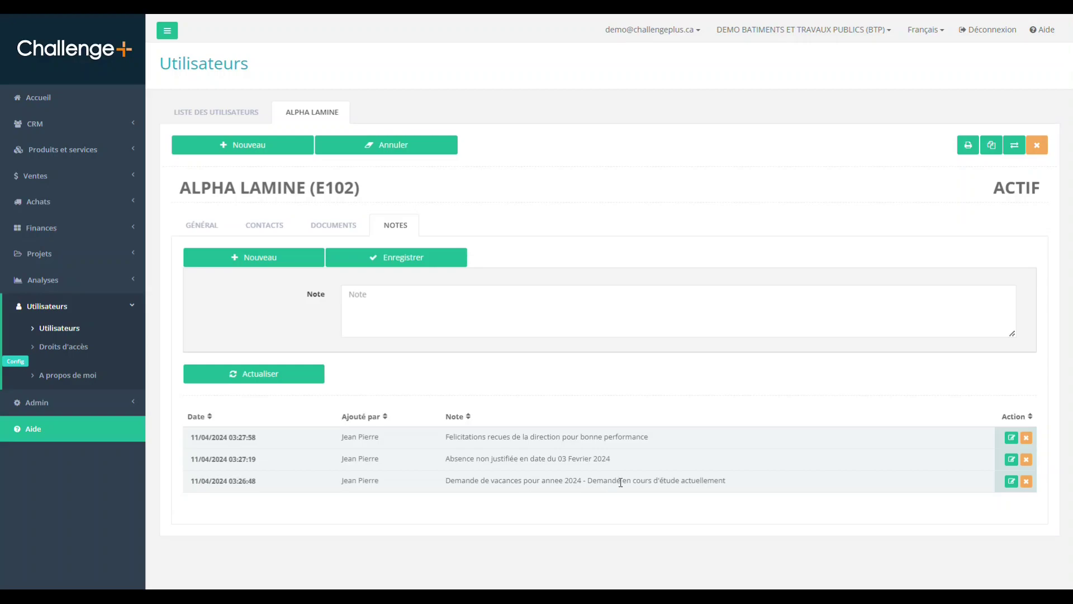
pyautogui.click(345, 230)
pyautogui.click(264, 228)
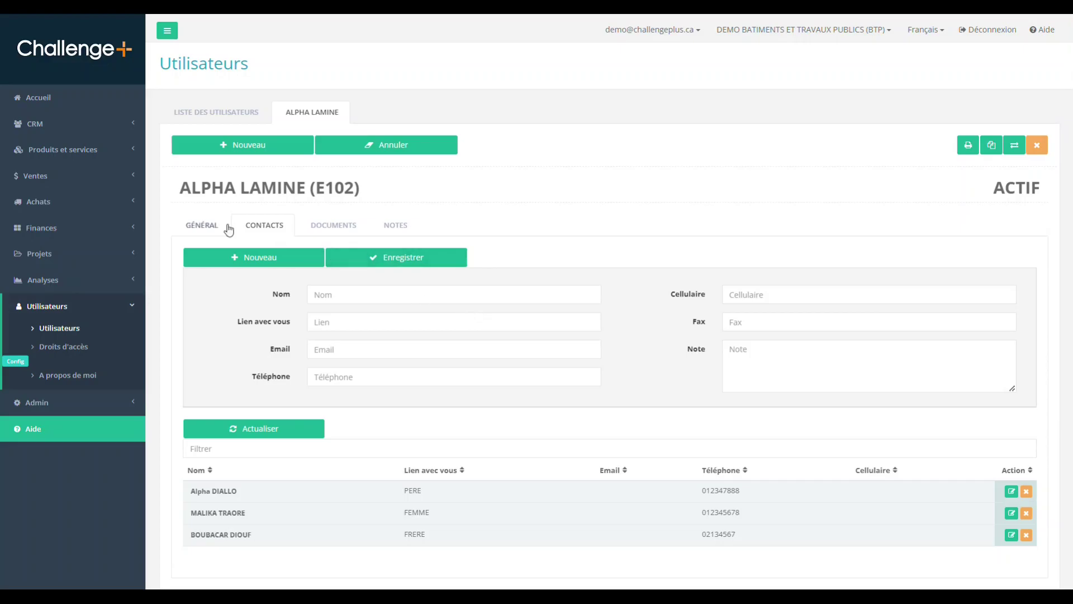
# Return to the user's general information and select the e-mail address used for the account
pyautogui.click(202, 224)
pyautogui.scroll(-1, 294, 347)
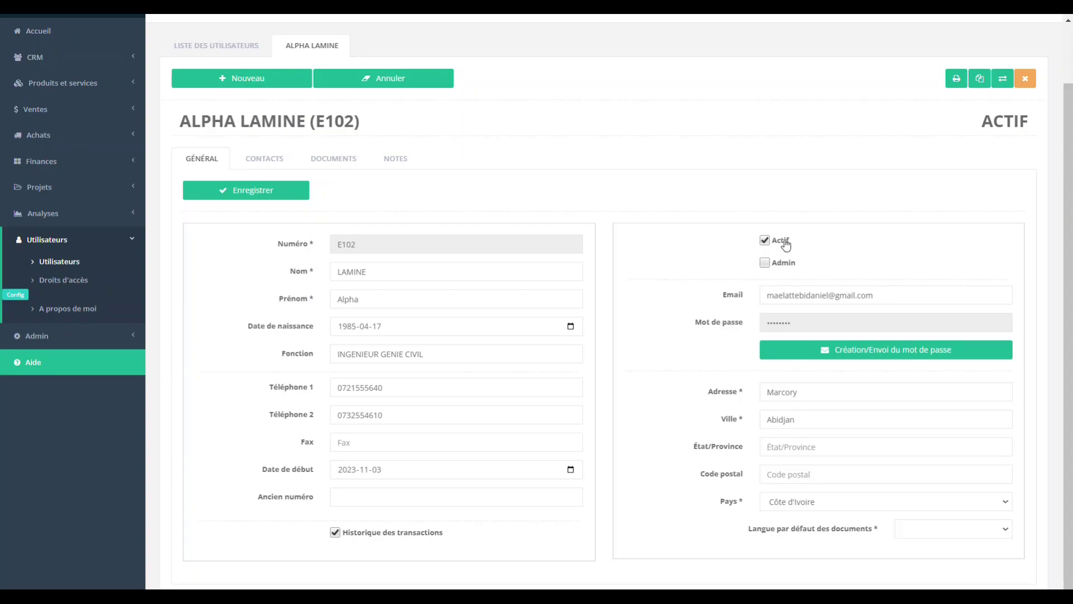
pyautogui.tripleClick(854, 295)
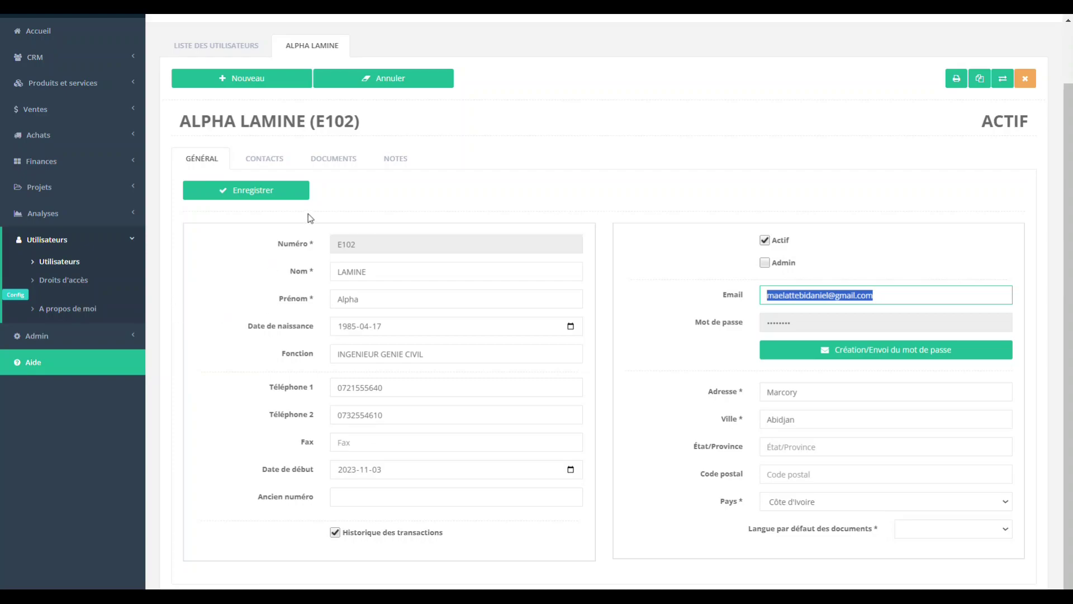
# Open the access rights (Droits d'accès) of the INGENIEUR GENIE CIVIL user and view the CRM rights
pyautogui.click(51, 281)
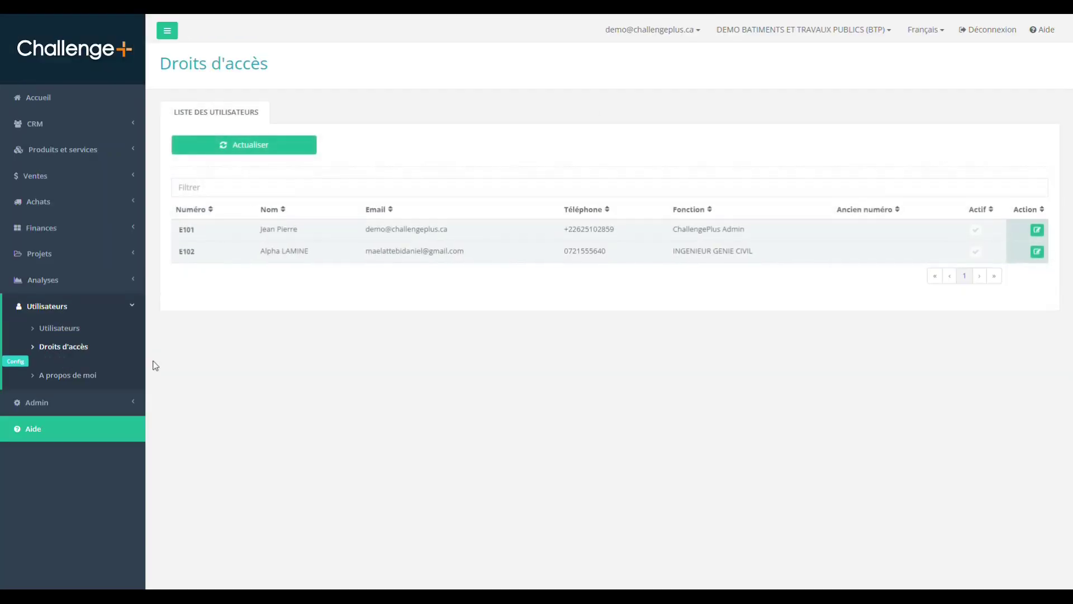
pyautogui.click(186, 251)
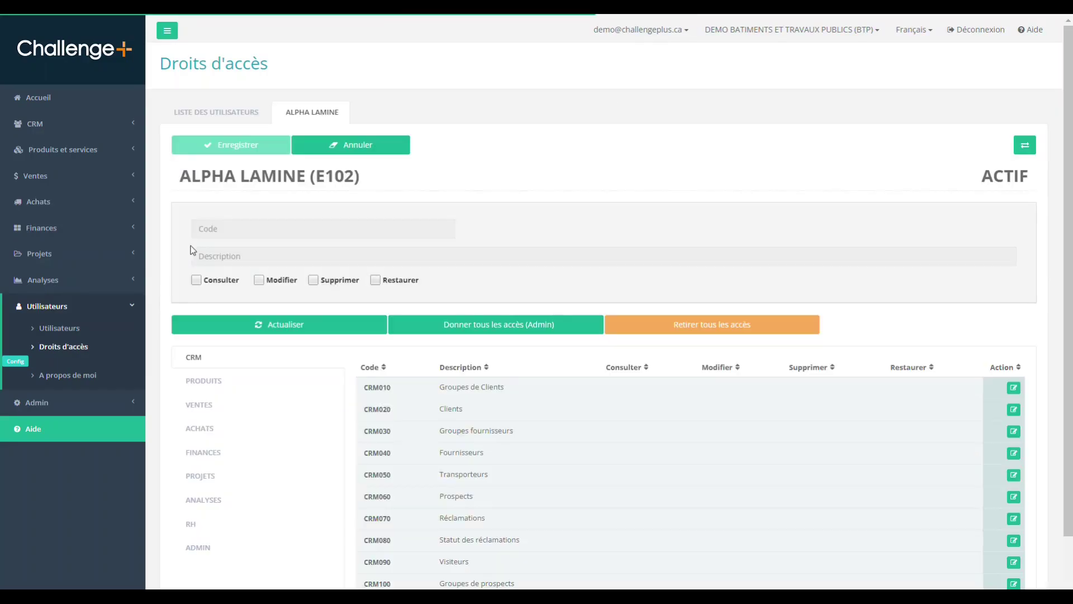
pyautogui.scroll(-2, 264, 262)
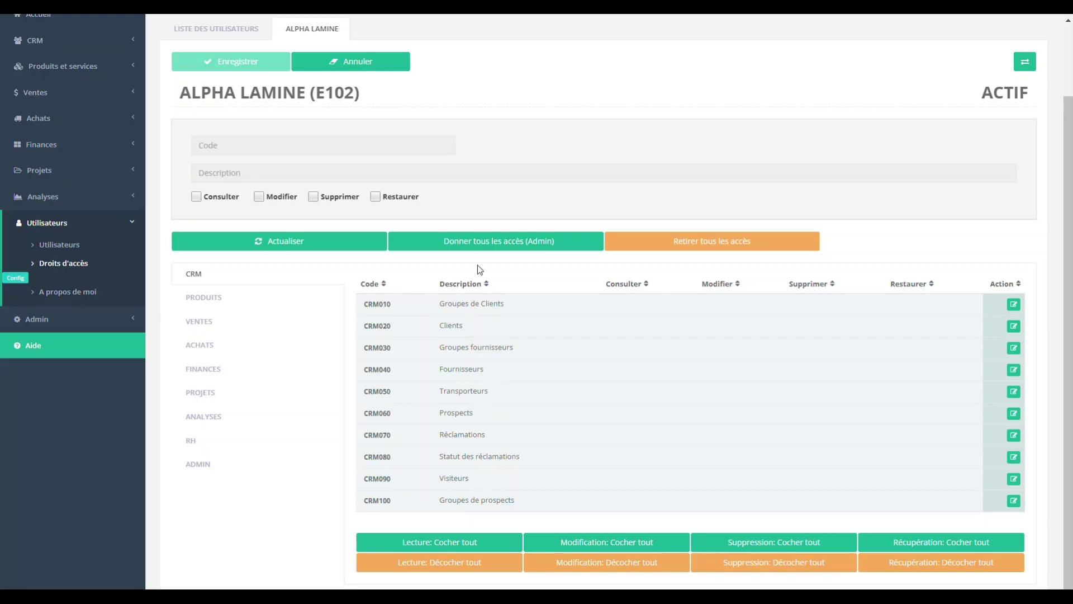
# Grant the user all access rights (Admin) and confirm
pyautogui.click(513, 249)
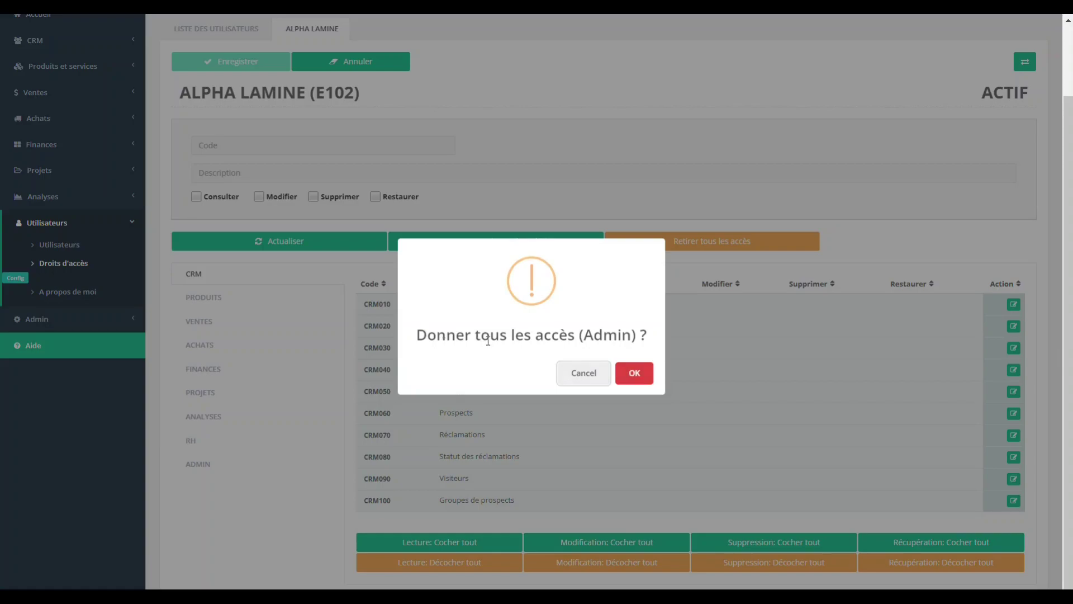
pyautogui.click(639, 374)
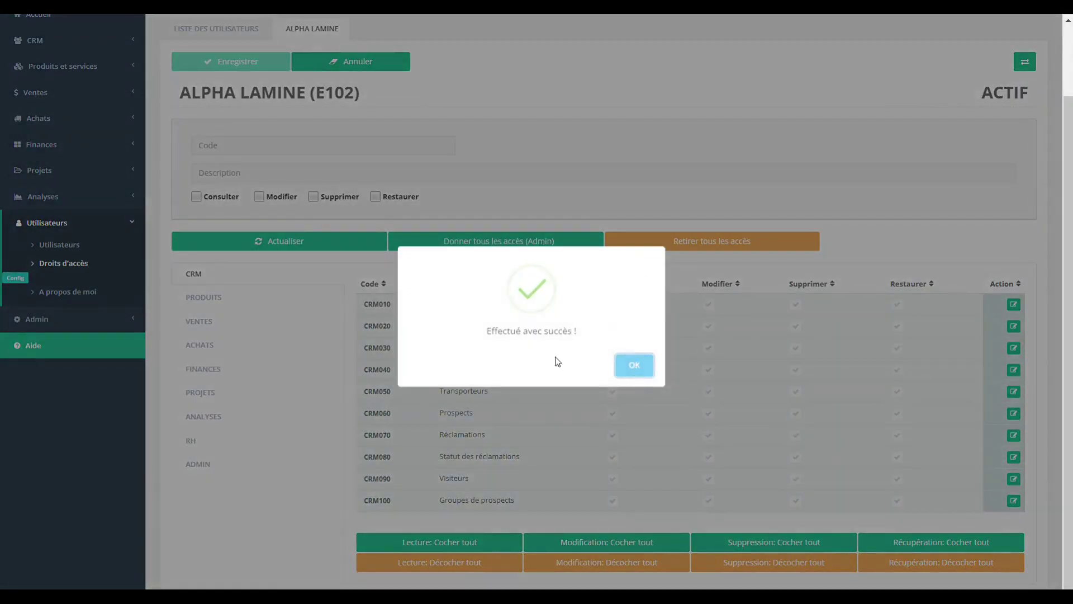
pyautogui.click(631, 367)
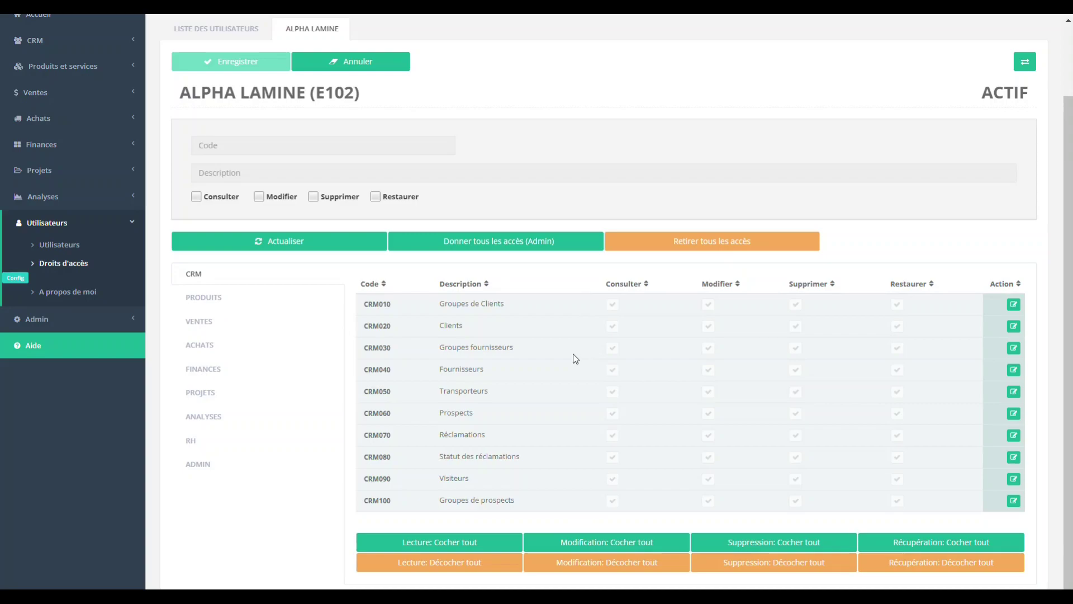
# Withdraw all of the user's access rights and confirm
pyautogui.click(713, 245)
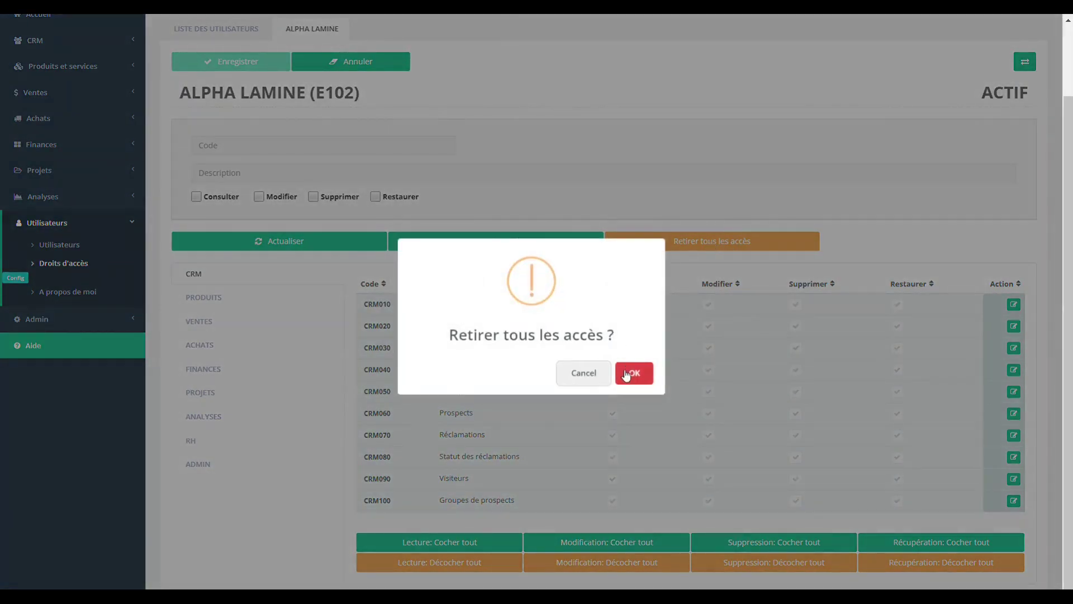
pyautogui.click(626, 374)
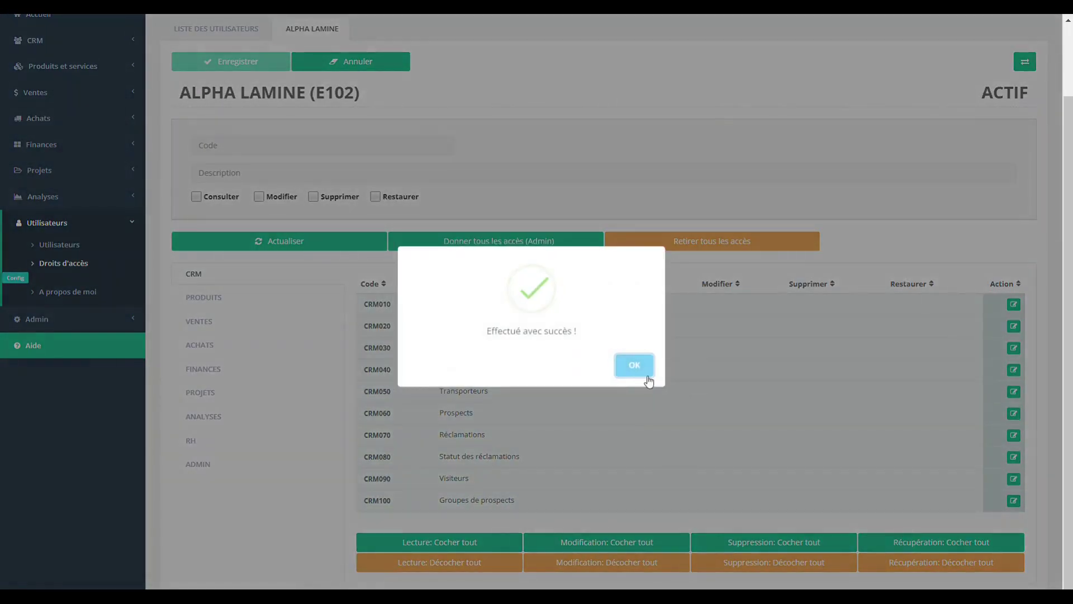
pyautogui.click(625, 372)
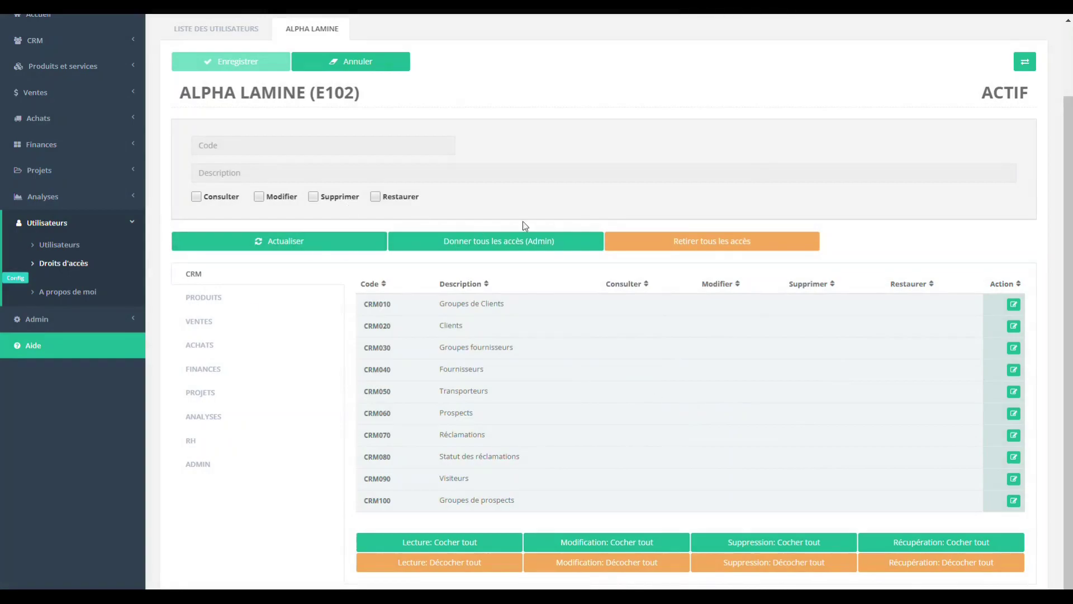
# Compare the CRM and PRODUITS access-right lists with the entries of the matching CRM and Produits et services modules
pyautogui.scroll(2, 554, 301)
pyautogui.scroll(-2, 549, 295)
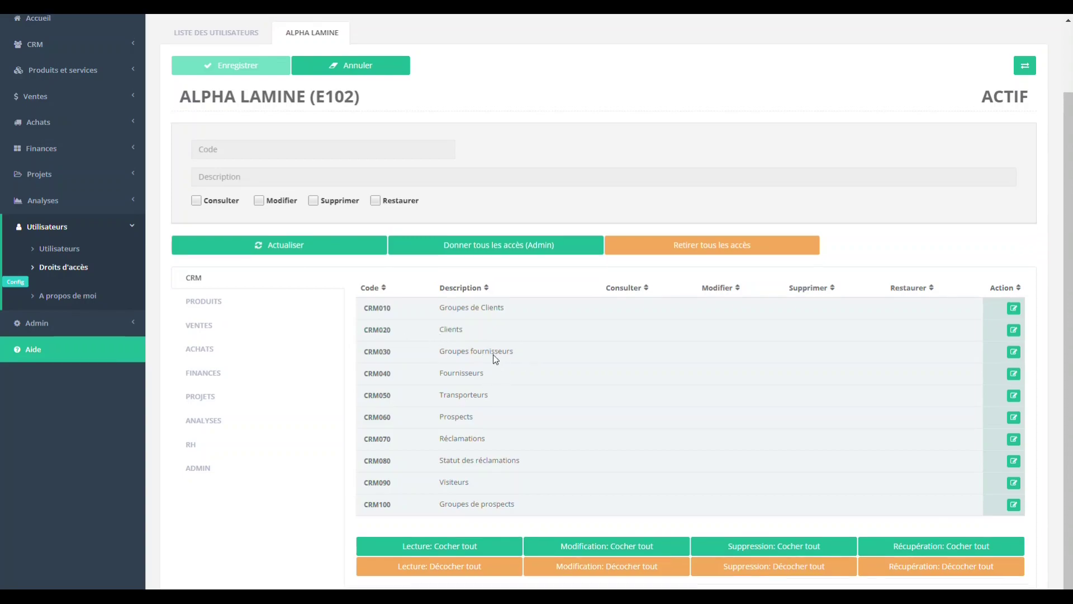
pyautogui.scroll(2, 493, 356)
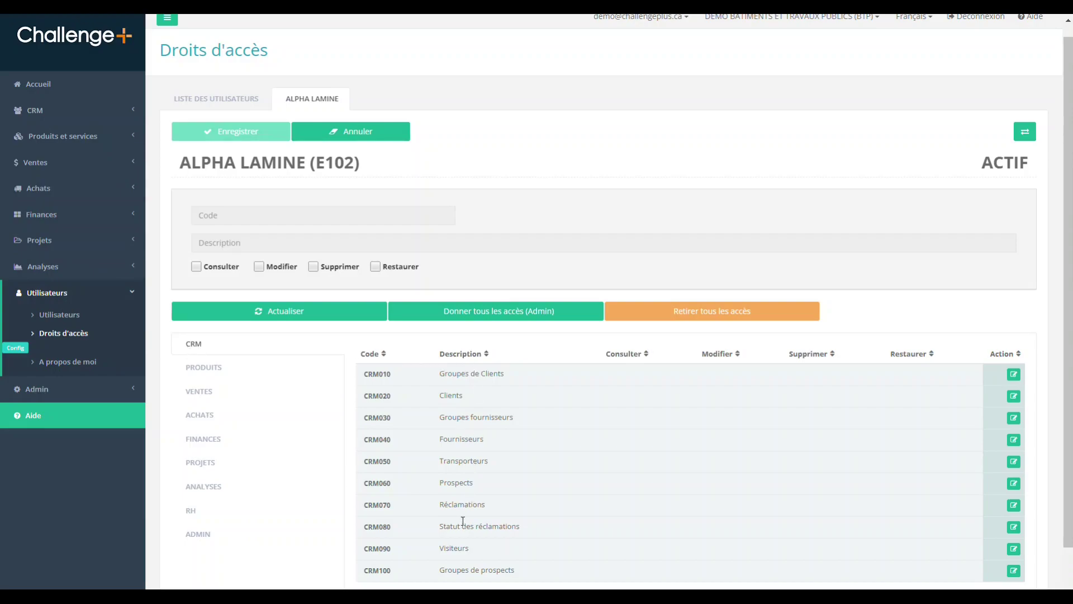
pyautogui.click(42, 114)
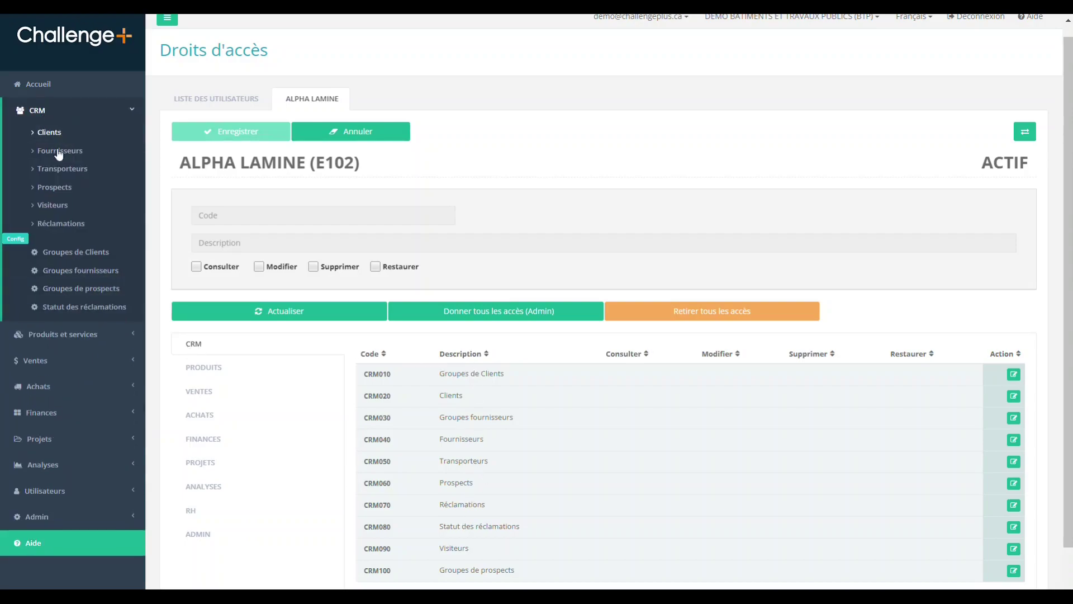
pyautogui.click(193, 370)
pyautogui.scroll(-1, 475, 375)
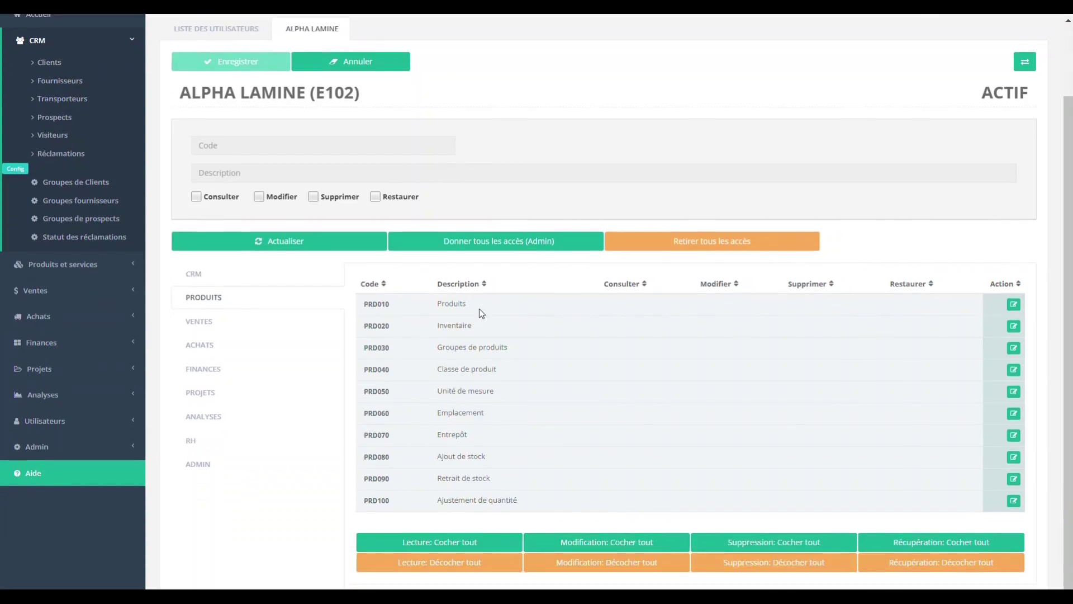
pyautogui.click(35, 267)
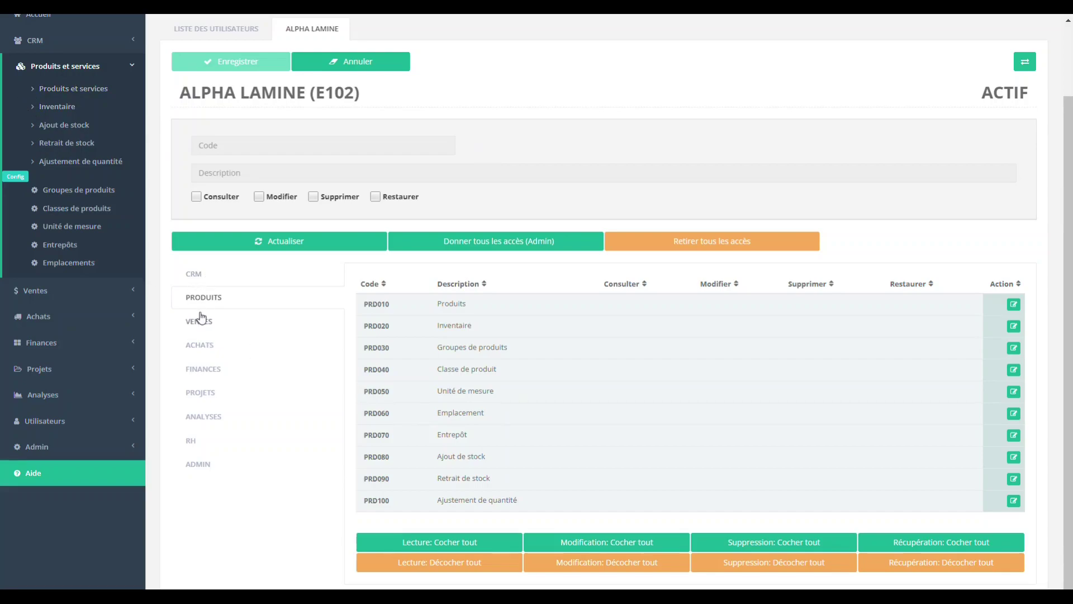
pyautogui.click(251, 320)
# Grant the user the Consulter and Modifier rights on PRD010 Produits and save
pyautogui.click(374, 305)
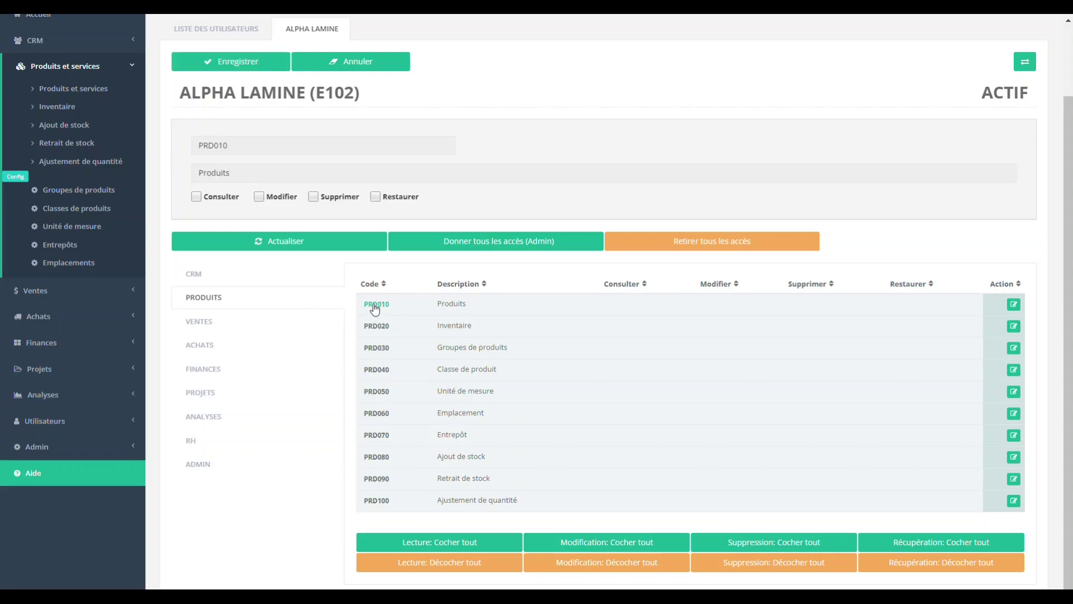
pyautogui.click(196, 197)
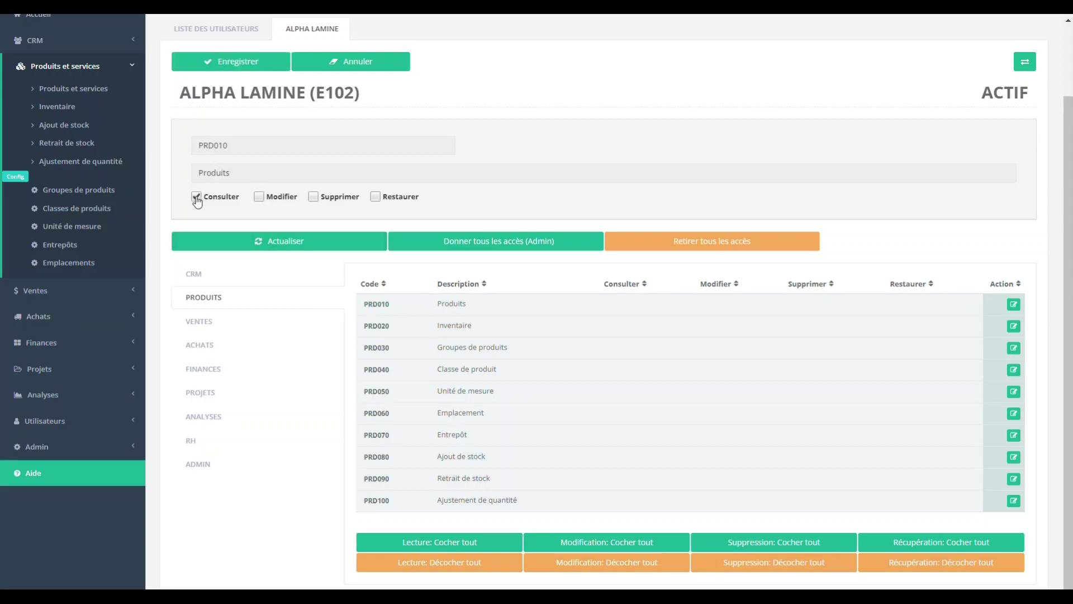
pyautogui.click(259, 199)
pyautogui.click(240, 61)
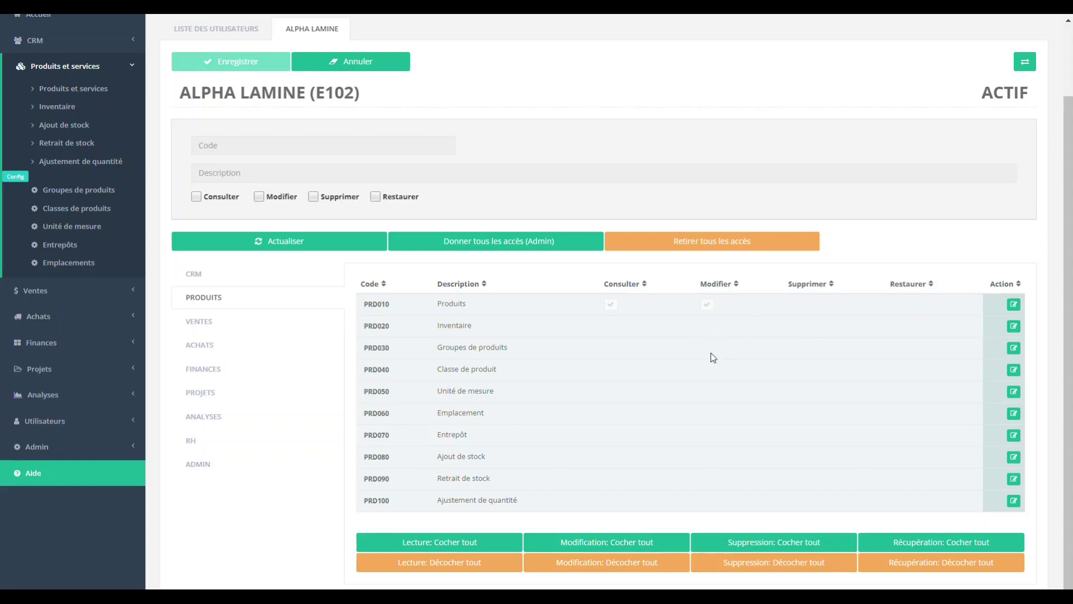
# Reopen the INGENIEUR GENIE CIVIL user's record from the user list and review its documents, notes and contacts
pyautogui.click(51, 429)
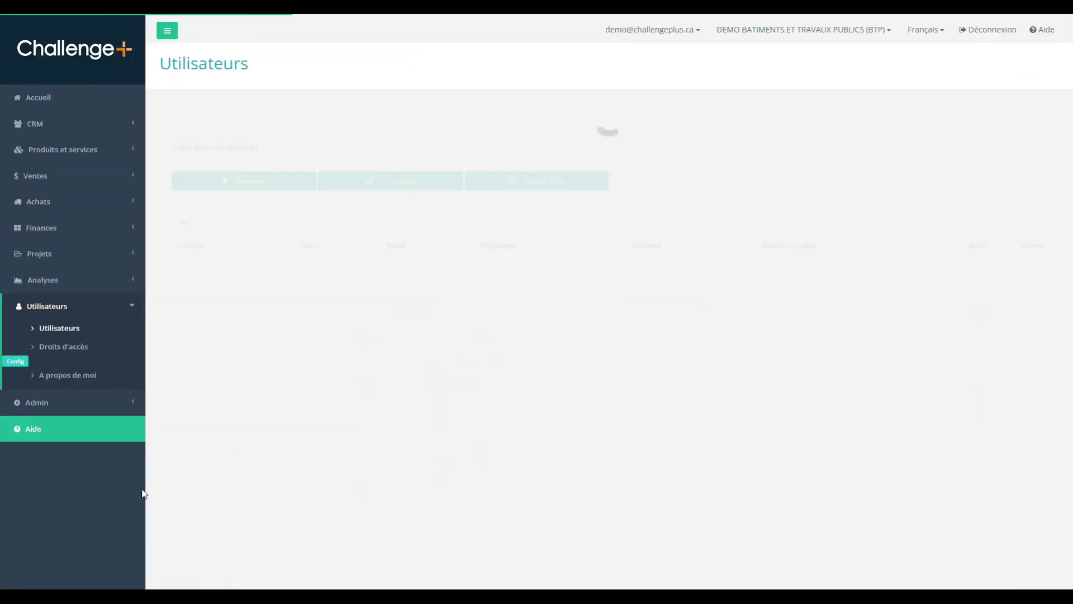
pyautogui.click(185, 249)
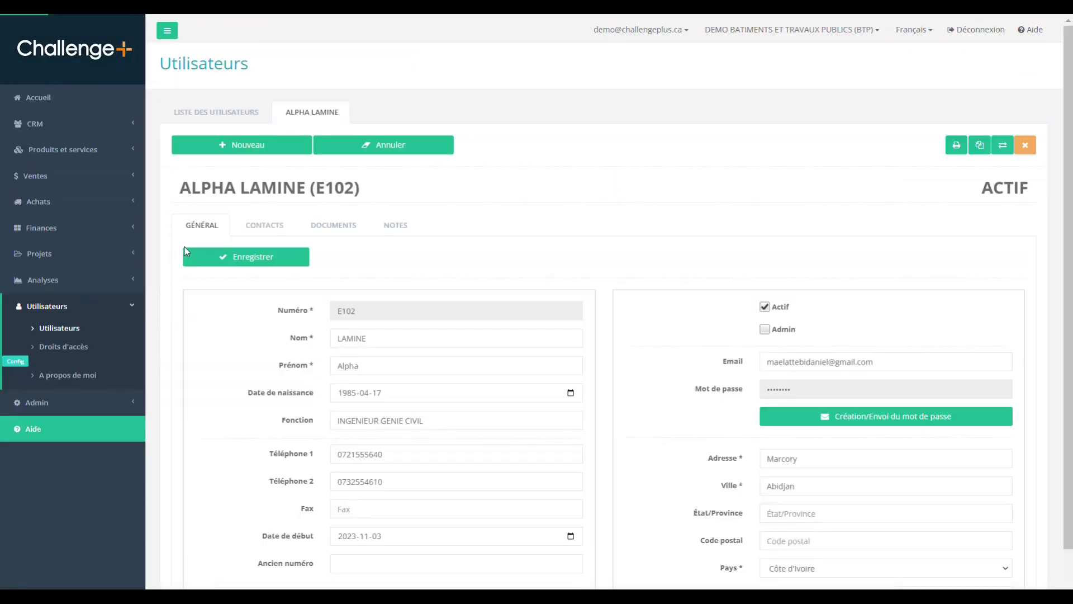
pyautogui.click(321, 226)
pyautogui.click(394, 229)
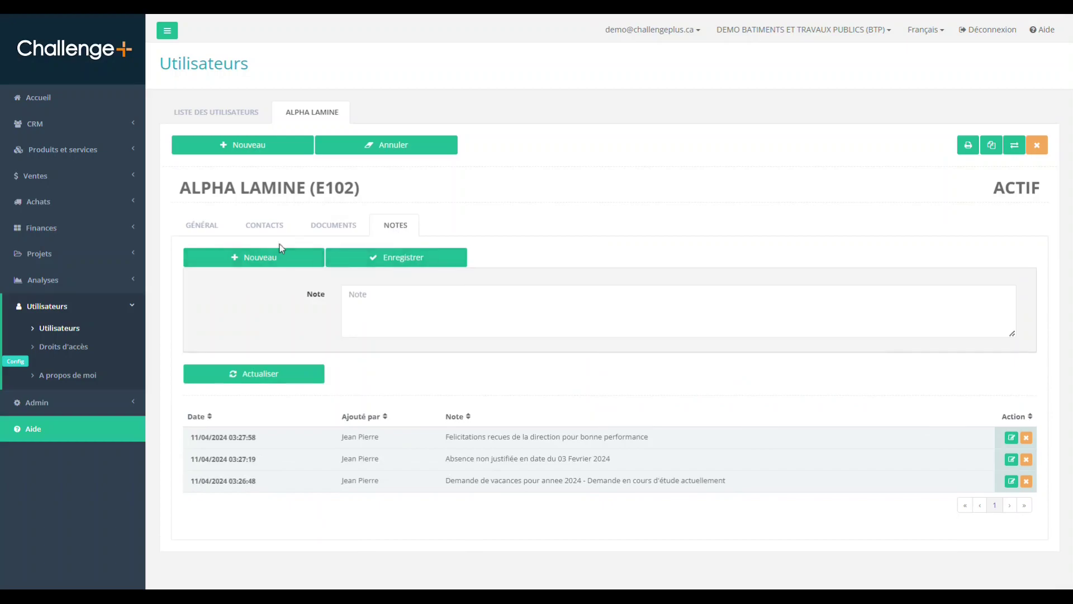
pyautogui.click(260, 232)
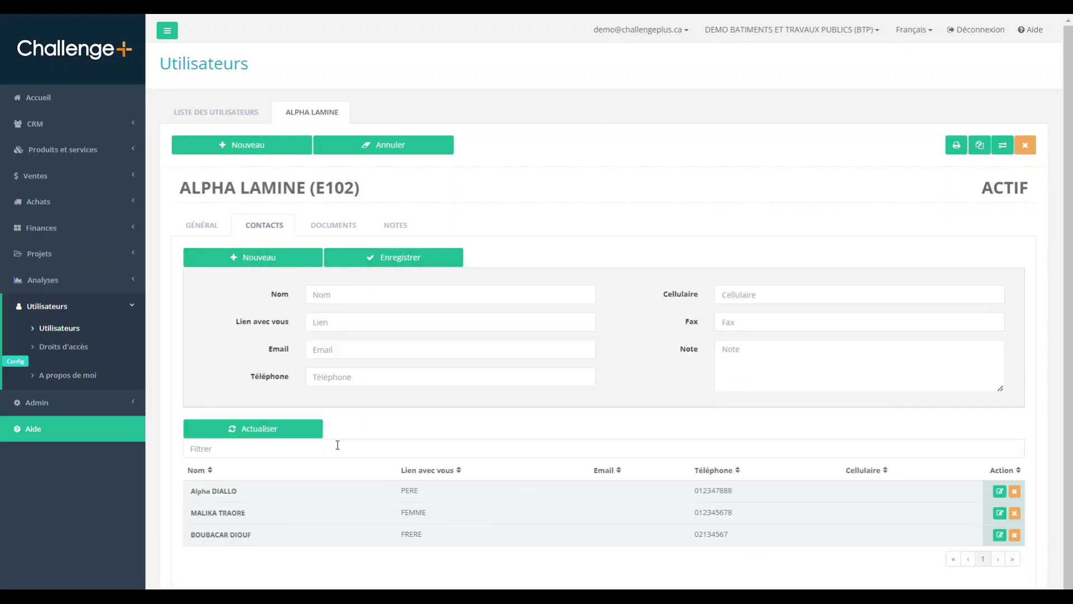